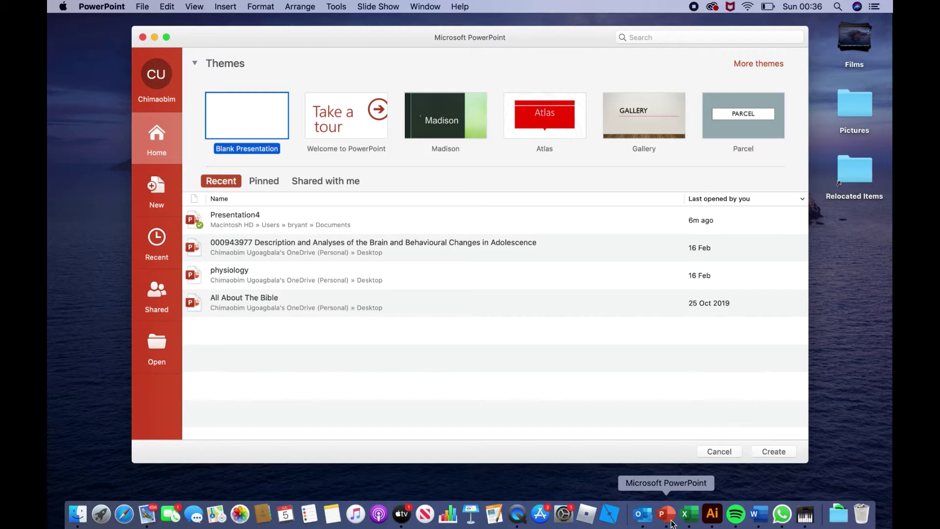
- Create a blank presentation and add a second slide with the Blank layout
double_click(245, 119)
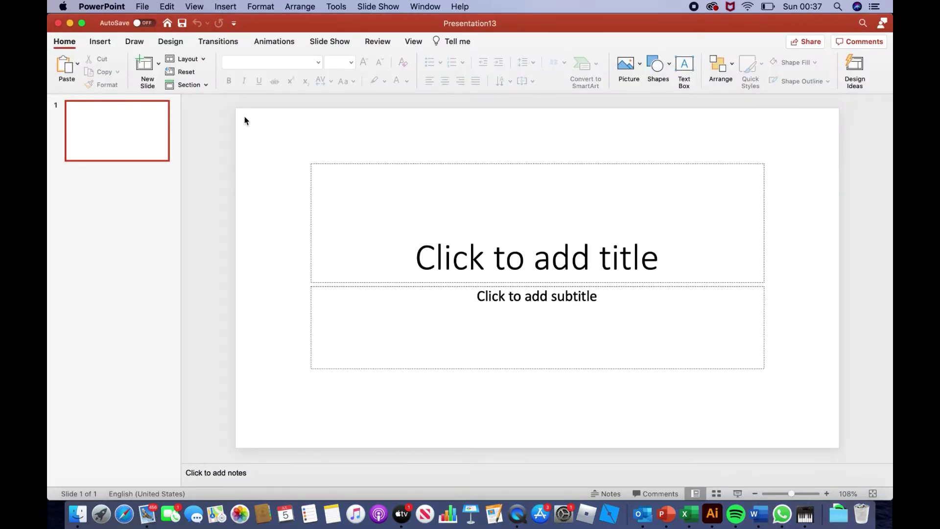
left_click(158, 65)
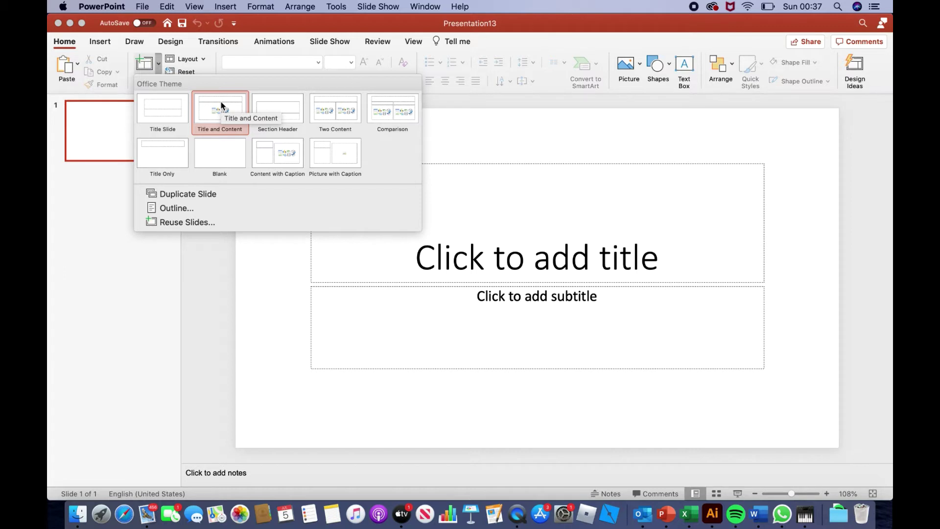
left_click(214, 156)
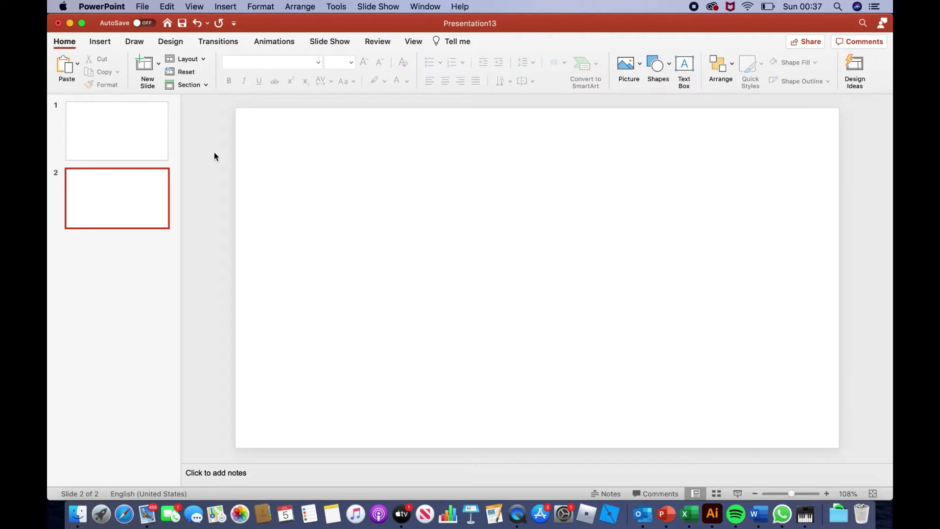
- Insert a 2-D clustered column chart on the blank second slide
left_click(97, 44)
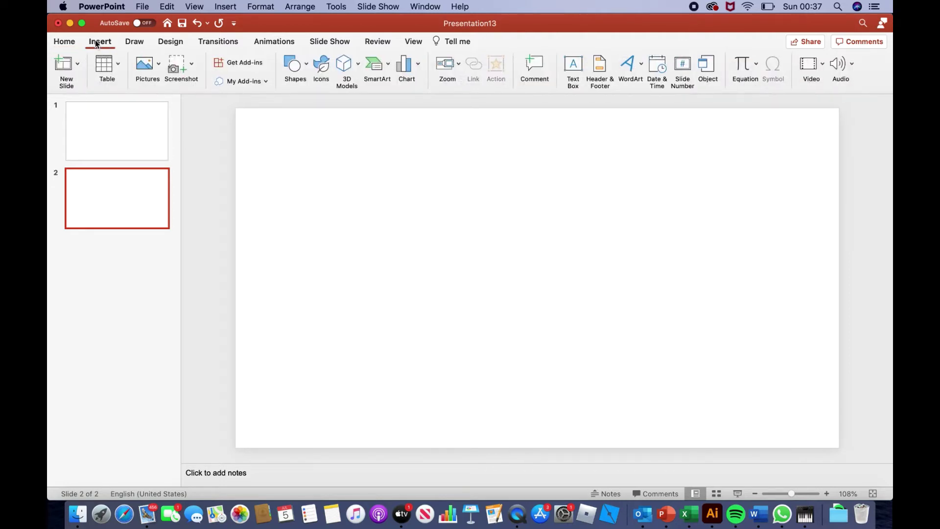
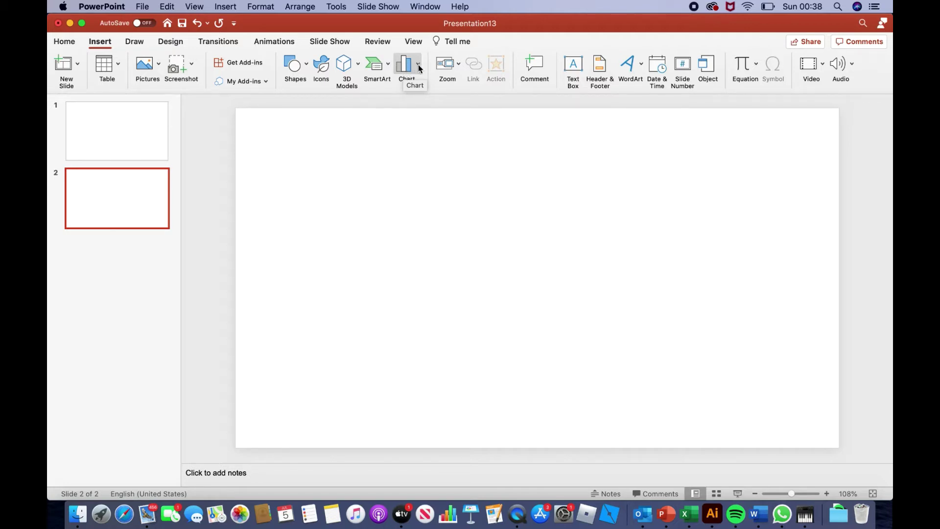
left_click(419, 65)
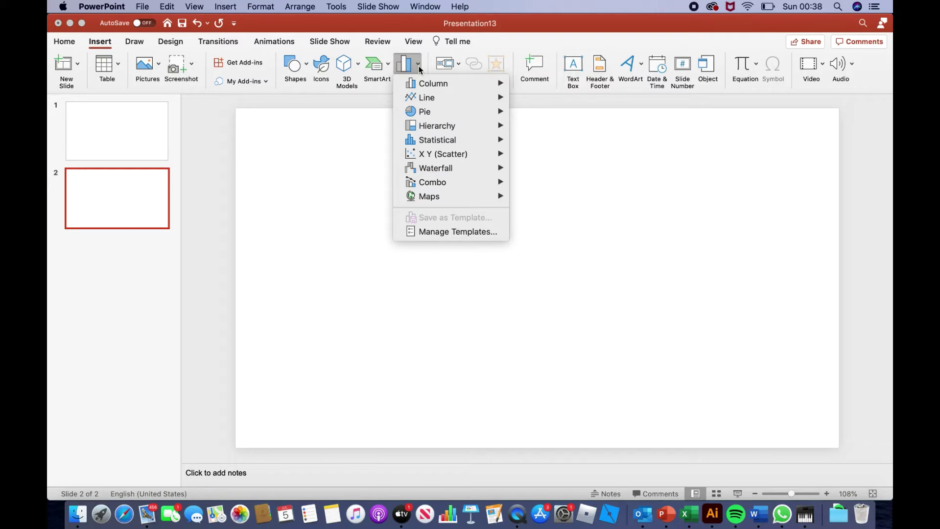
mouse_move(419, 88)
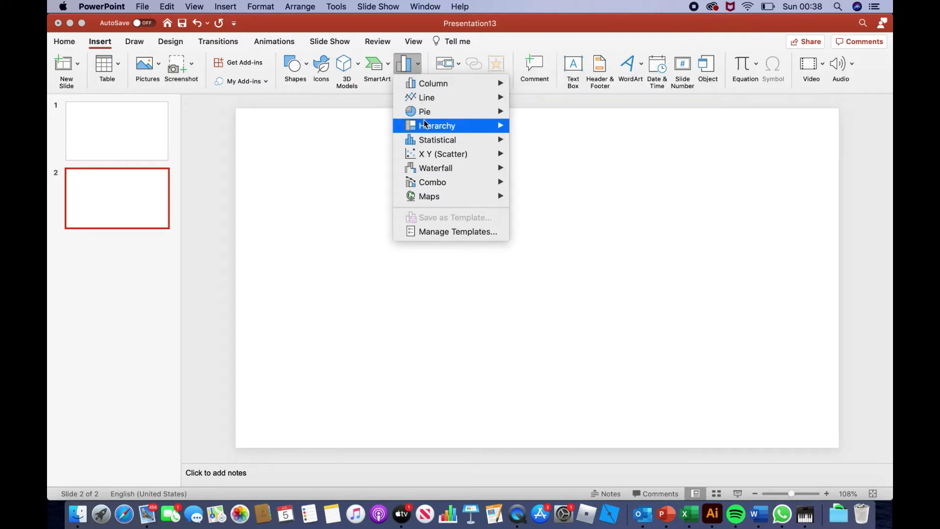
mouse_move(420, 113)
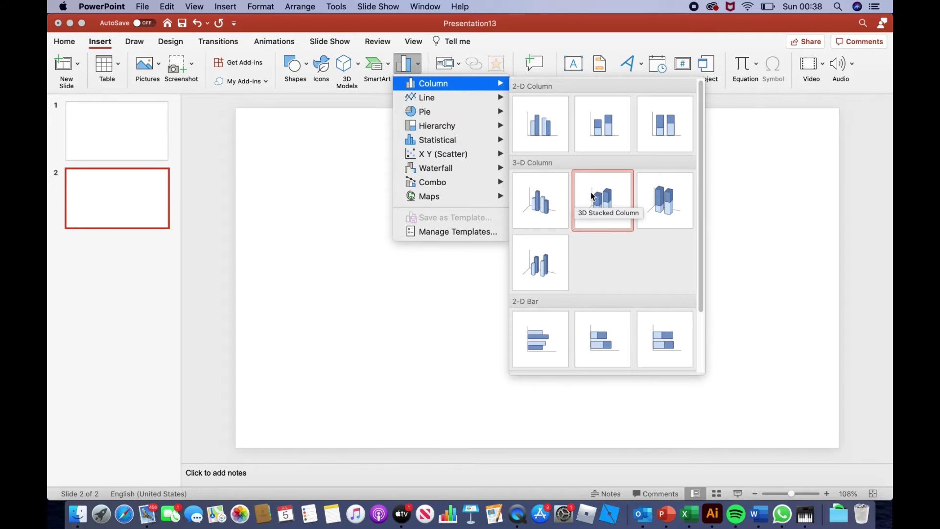
left_click(533, 115)
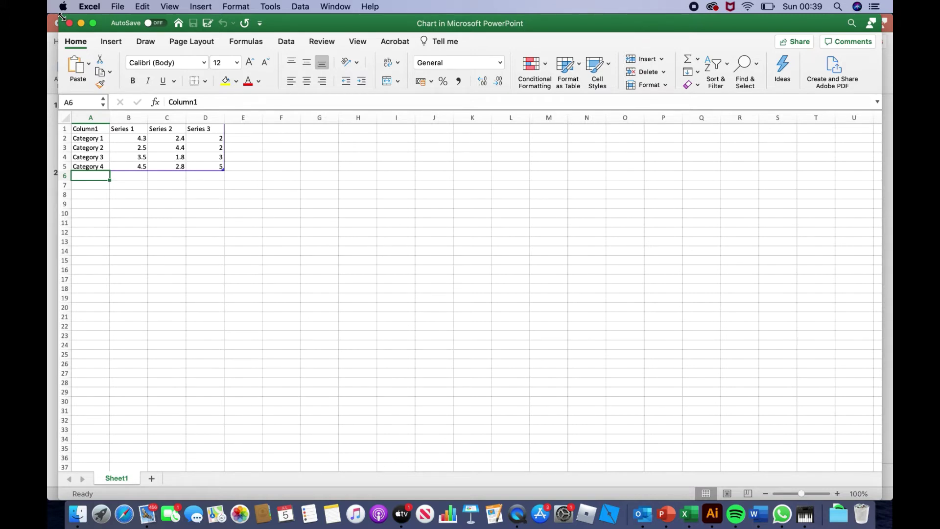
- Shrink the chart's data sheet window and move it clear of the chart on the slide
left_click_drag(61, 16, 196, 84)
left_click_drag(251, 96, 737, 301)
left_click_drag(633, 304, 102, 33)
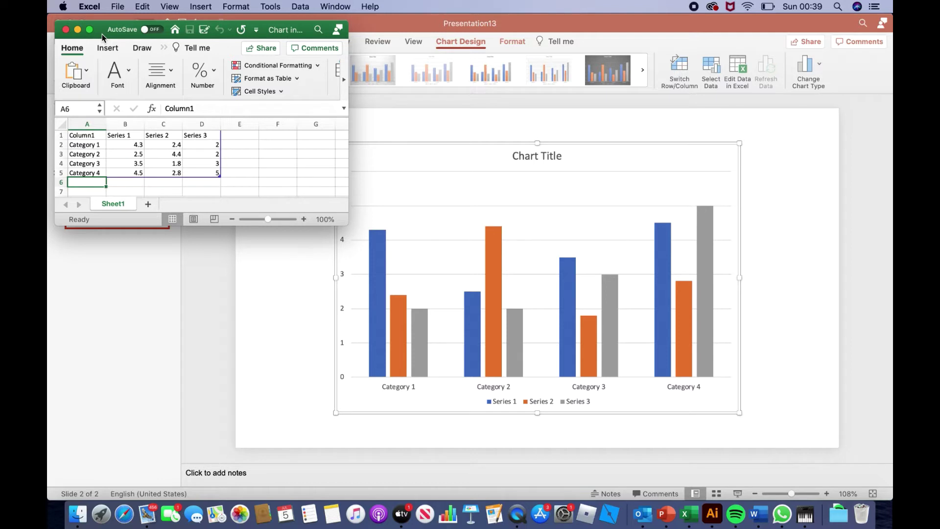
- Rename the first two chart categories in cells A2 and A3 as English and Maths
left_click(87, 146)
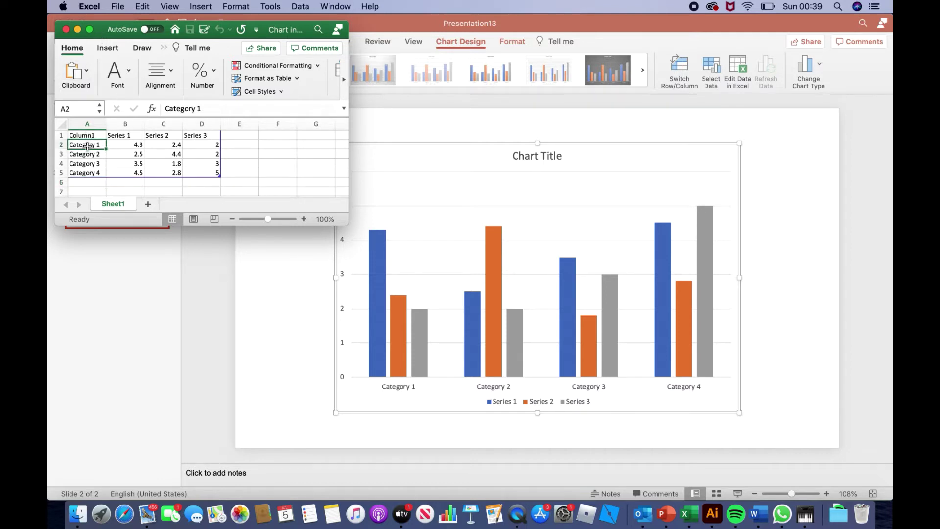
key("Down")
key("Down")
key("Down")
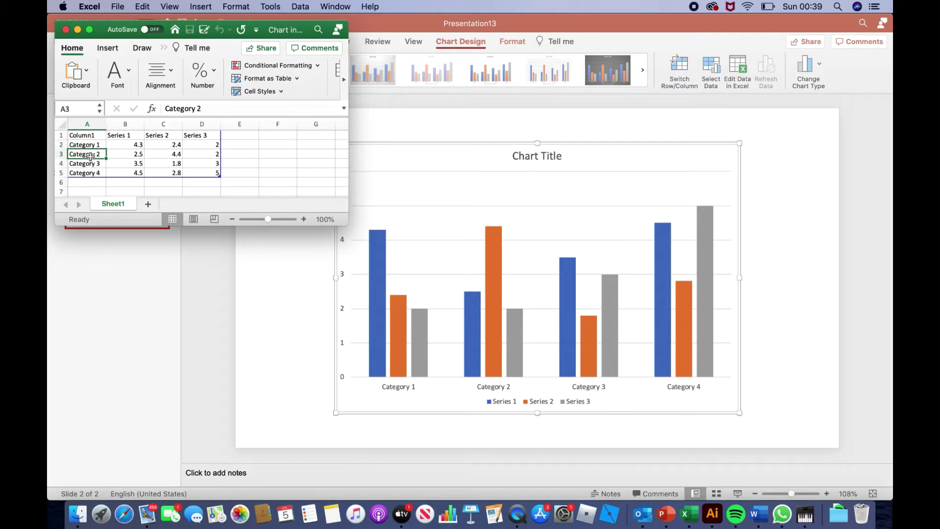
key("Up")
key("Up")
key("Up")
key("Delete")
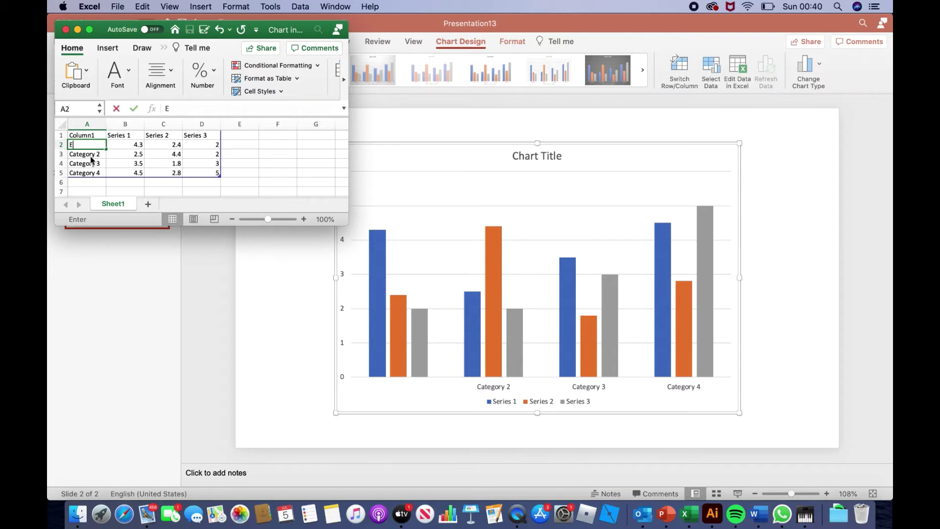
type("English")
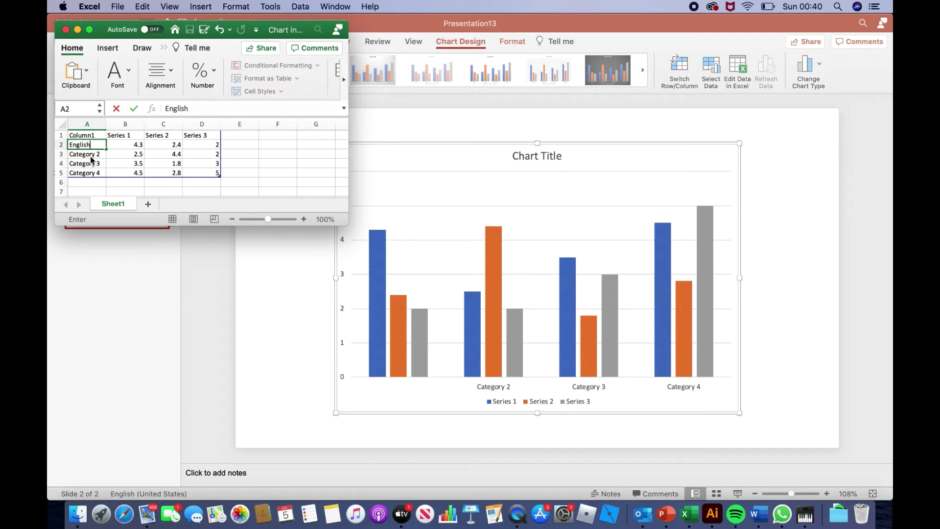
key("Return")
key("Delete")
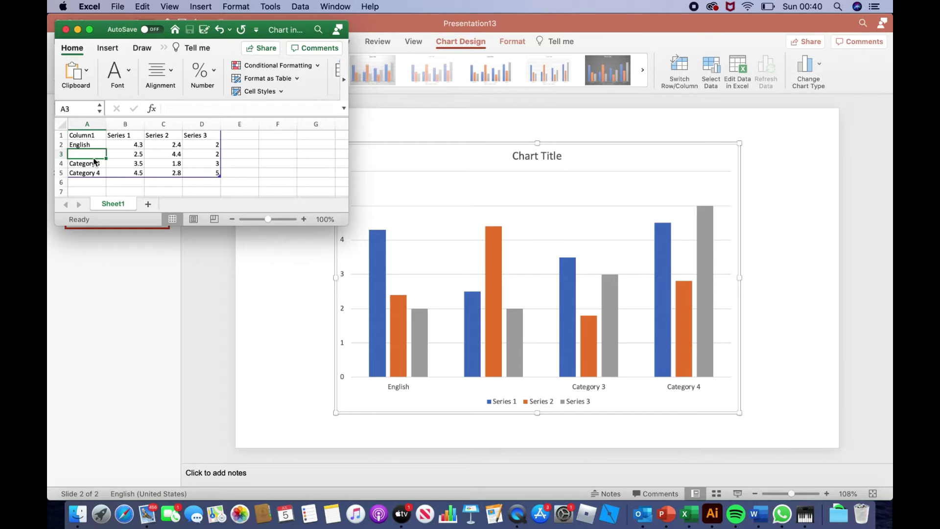
type("Maths")
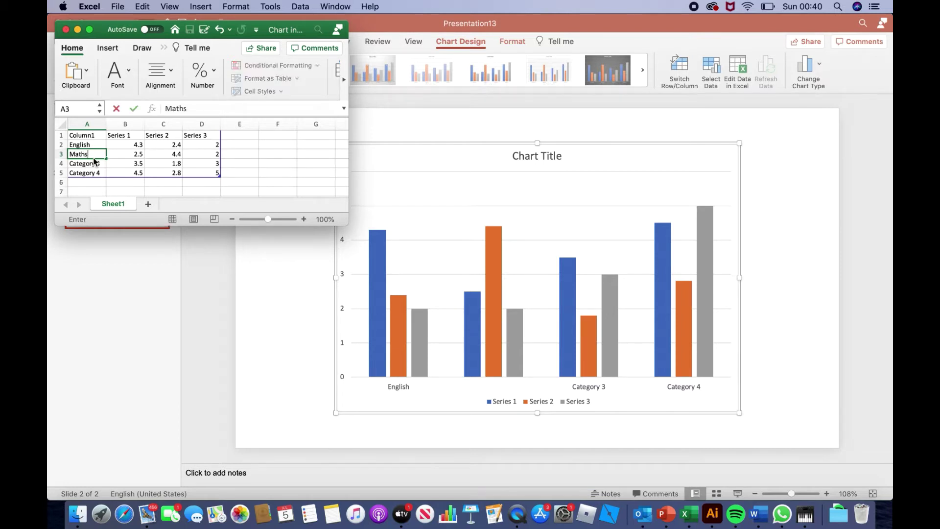
key("Return")
- Rename the third and fourth chart categories in cells A4 and A5 as Science and History
key("Delete")
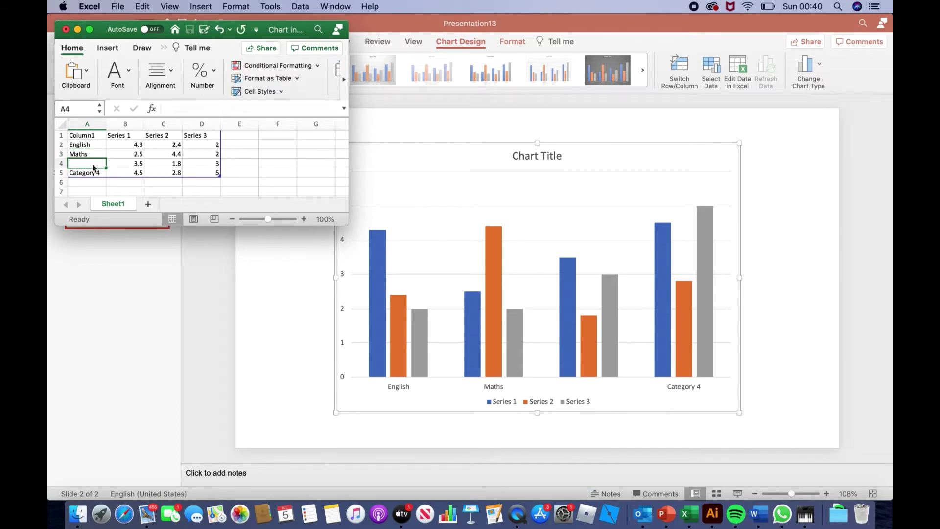
type("Science")
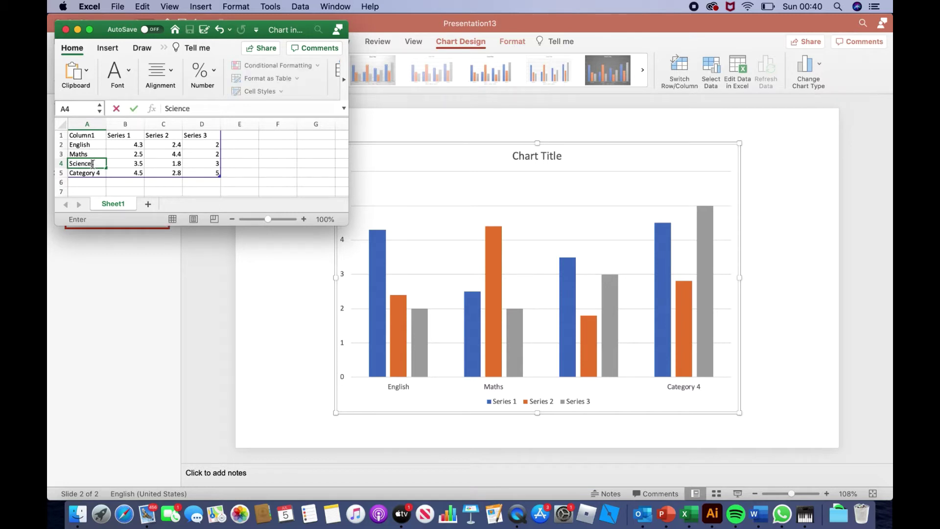
key("Return")
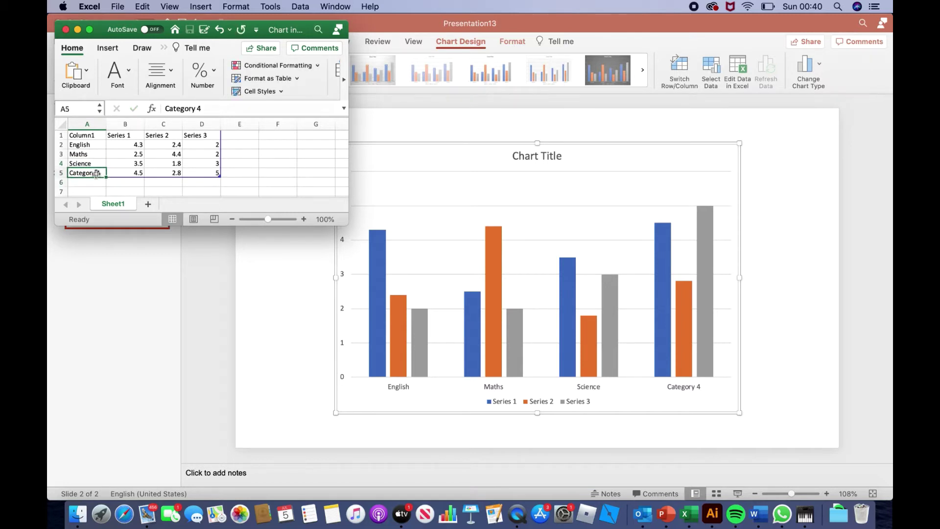
key("Delete")
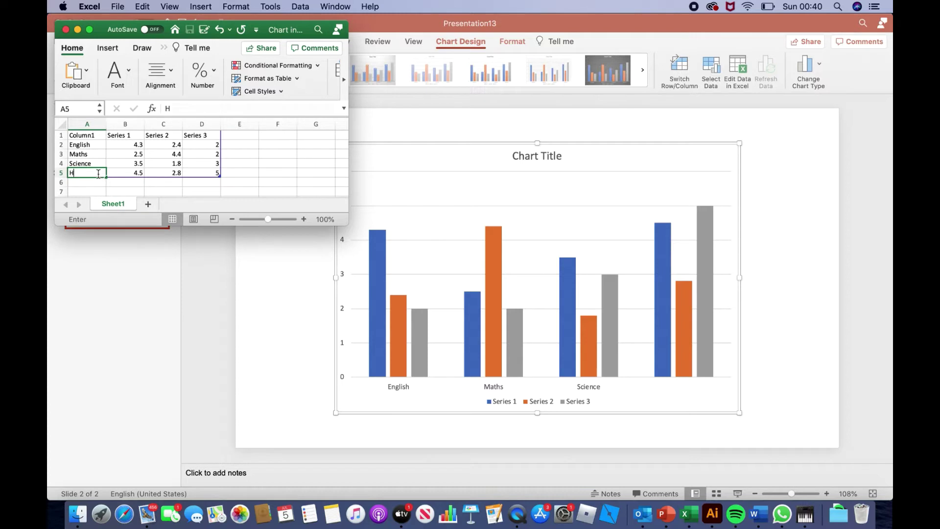
type("History")
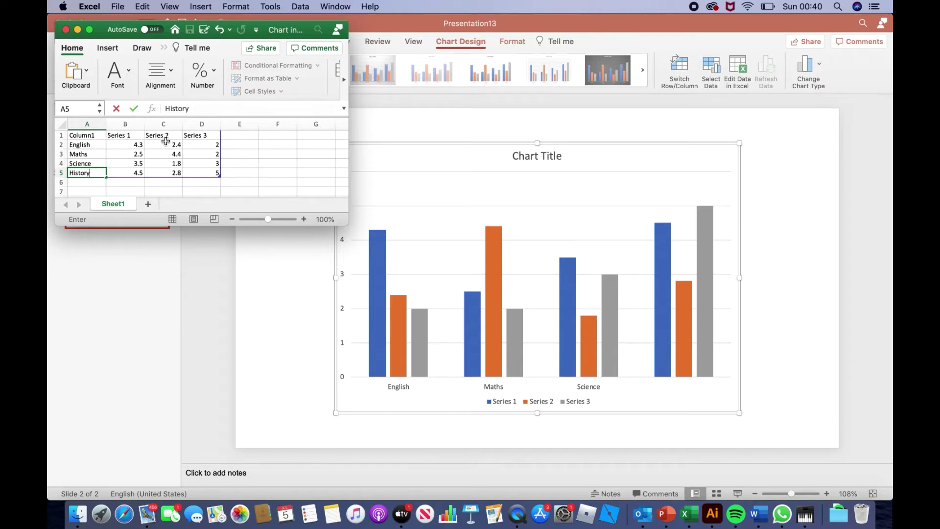
- Rename the first data series in cell B1 as 1st Group
left_click(127, 136)
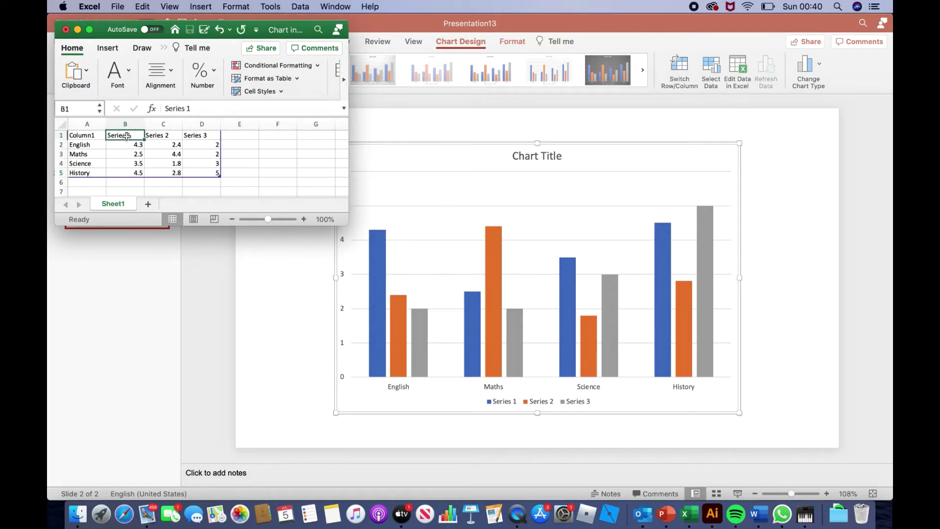
type("Column2")
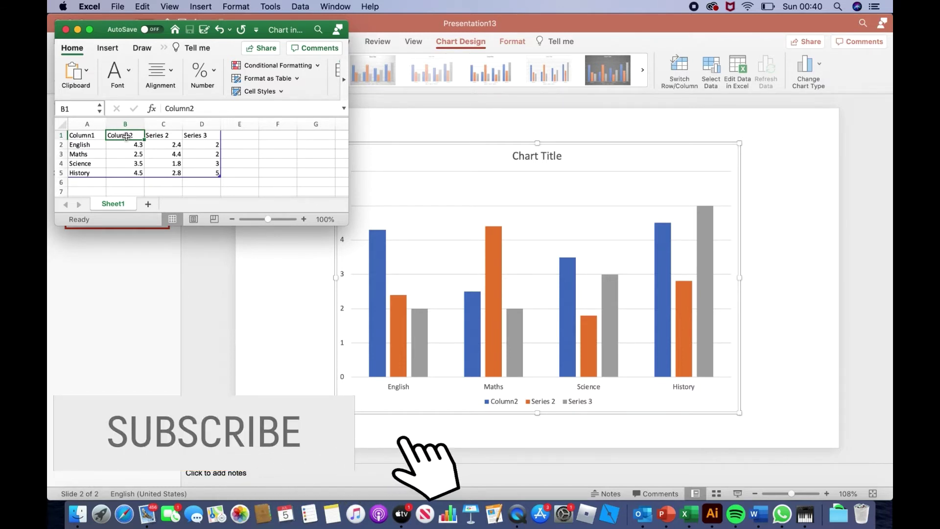
type("1")
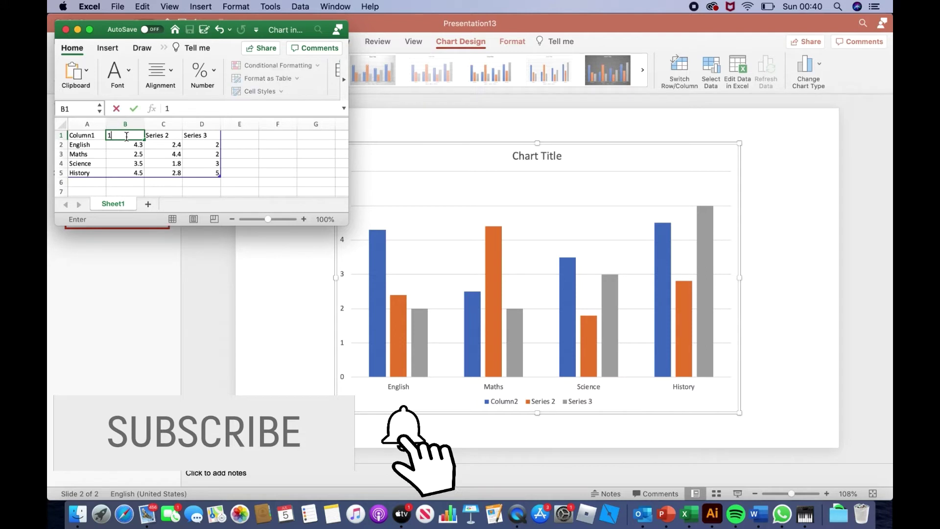
type("st Group")
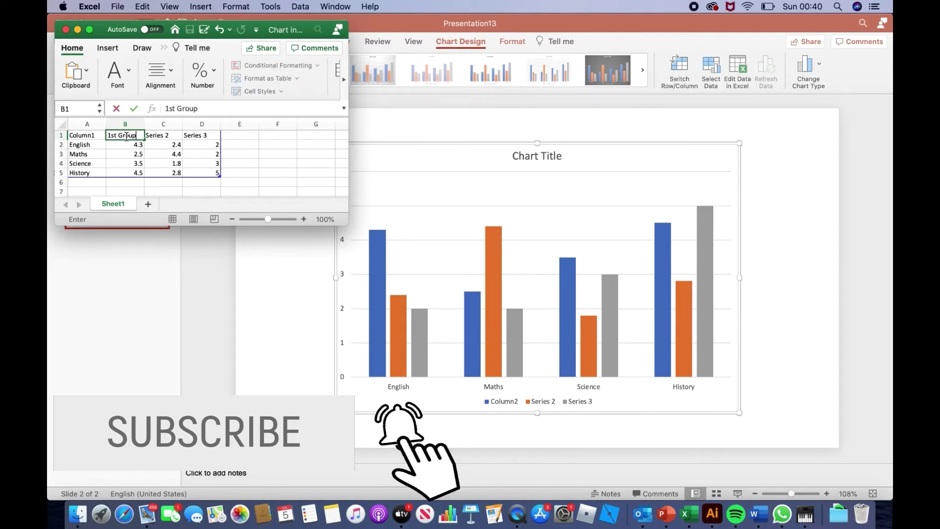
- Rename the second and third data series in cells C1 and D1 as 2nd Group and 3rd Group
left_click(165, 136)
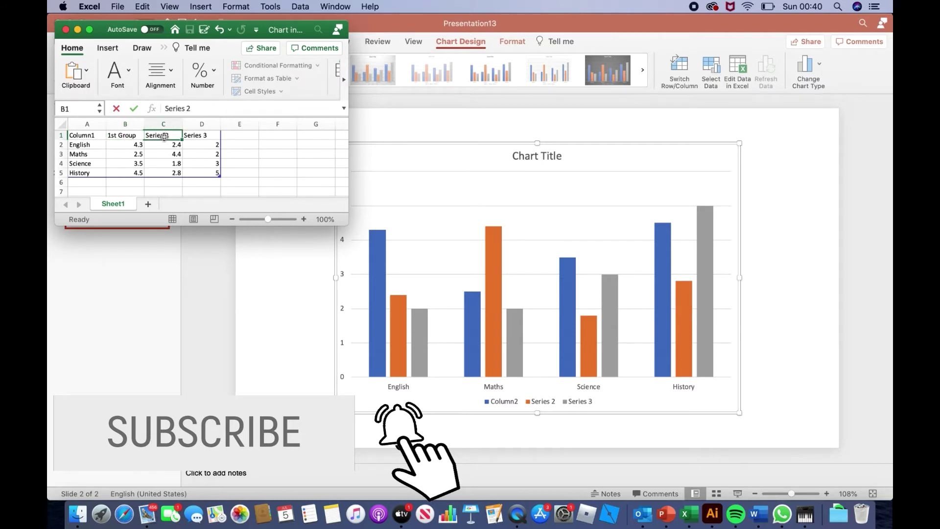
key("Delete")
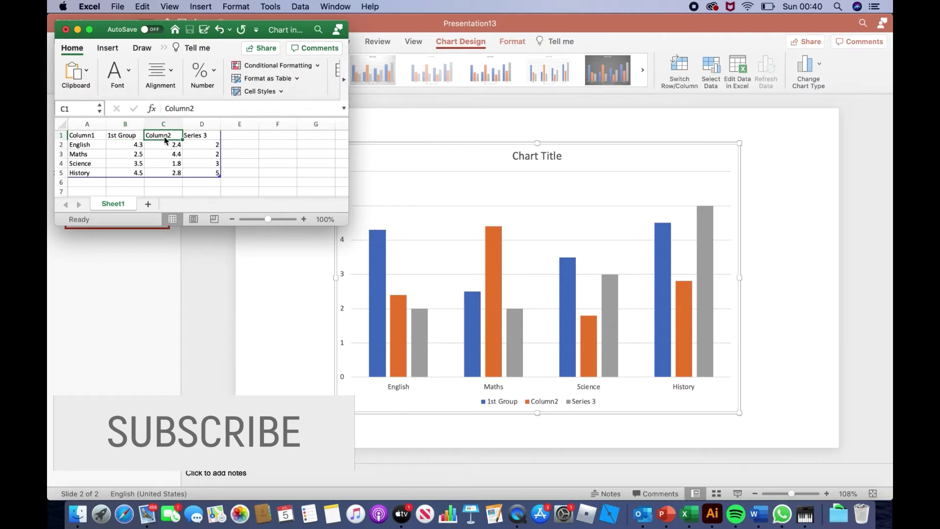
type("2n")
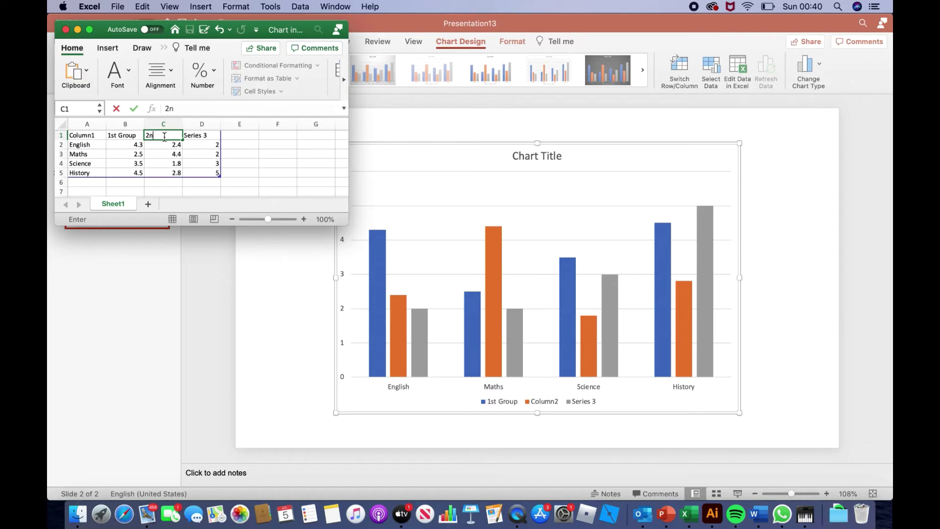
type("d Group")
left_click(206, 137)
key("Delete")
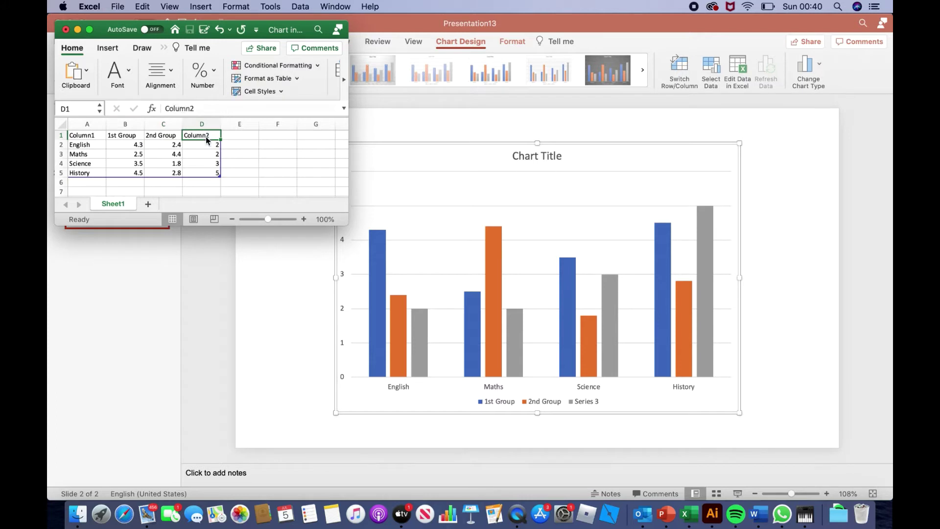
type("3rd Grou")
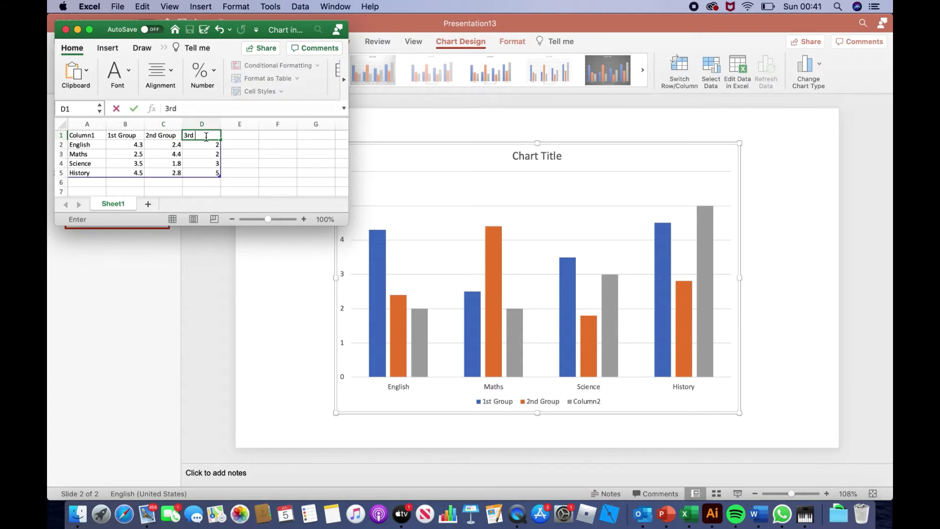
type("p")
- Set the 1st Group values for English in cell B2 to 10 and Maths in cell B3 to 5
left_click(126, 149)
key("Delete")
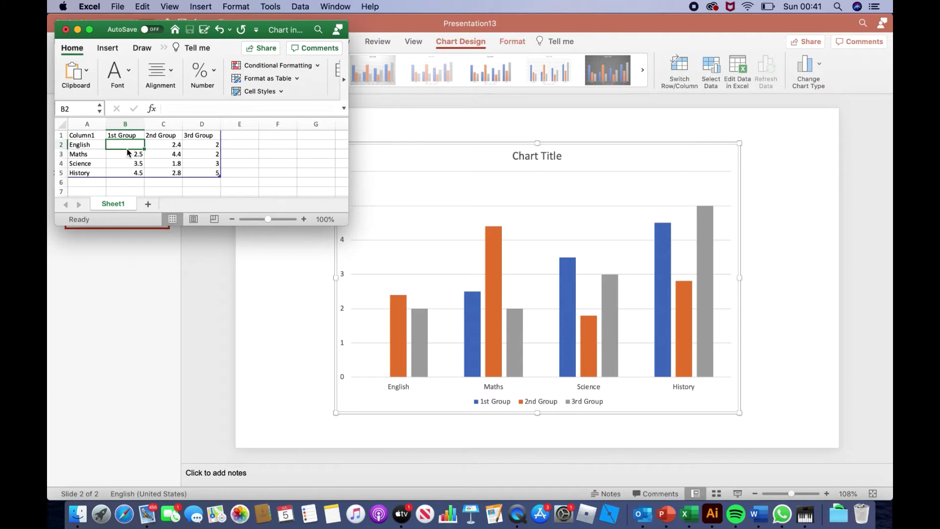
type("10")
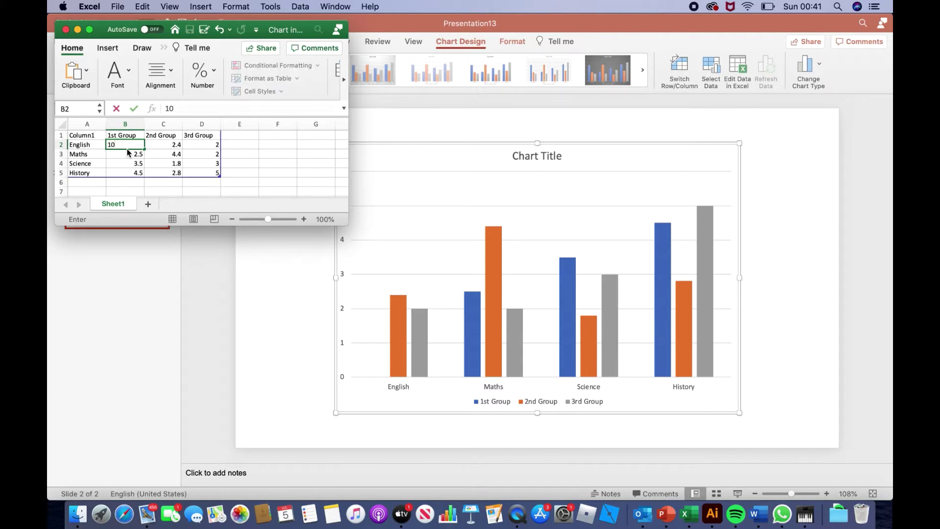
key("Return")
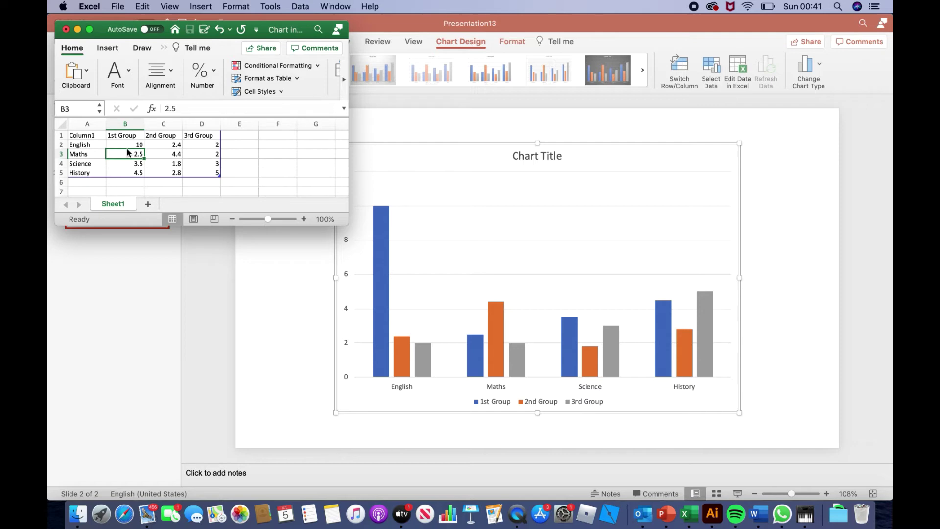
key("Return")
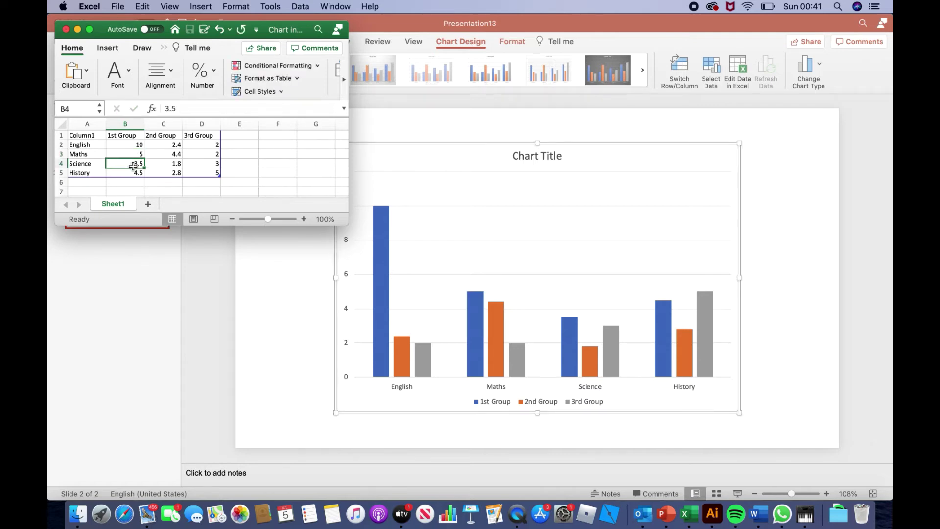
- Set the 1st Group values for Science in cell B4 to 4 and History in cell B5 to 11
type("4")
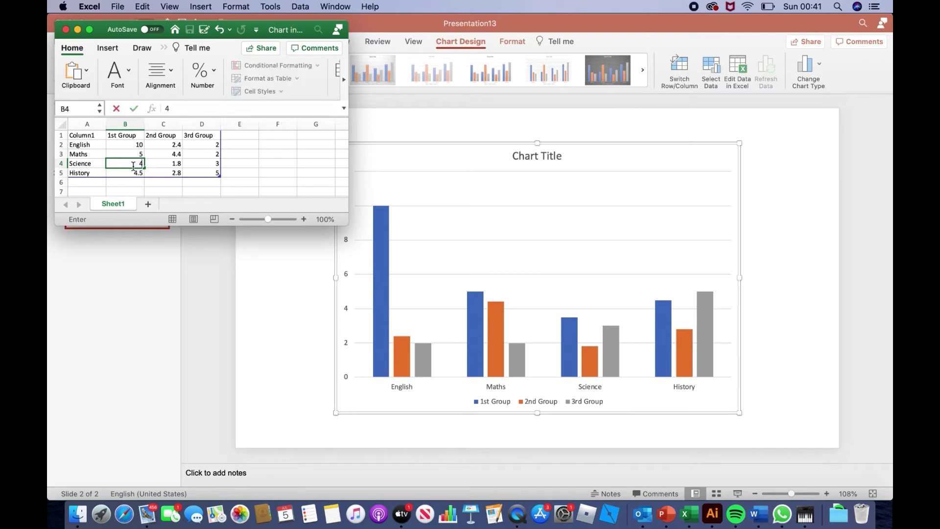
key("Return")
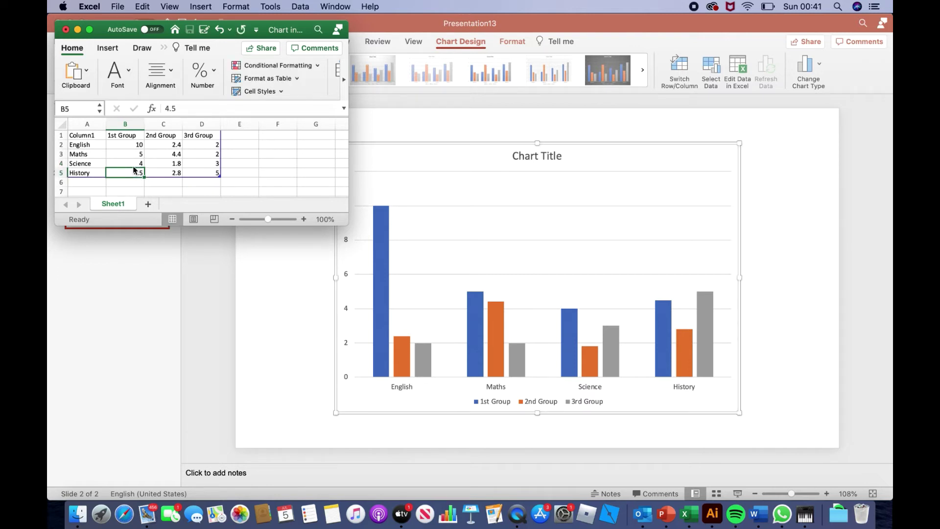
type("11")
key("Return")
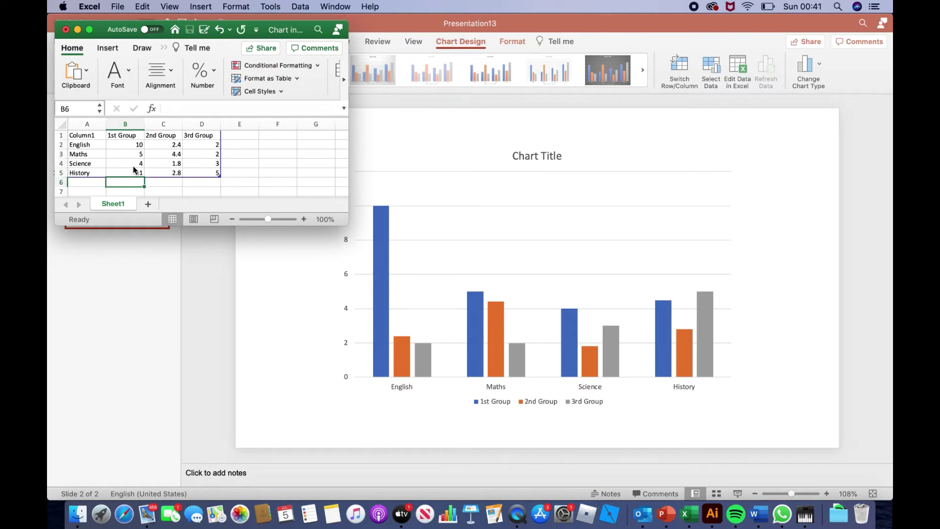
- Leave the 2nd and 3rd Group values as they are and minimise the chart's data sheet window
left_click(158, 145)
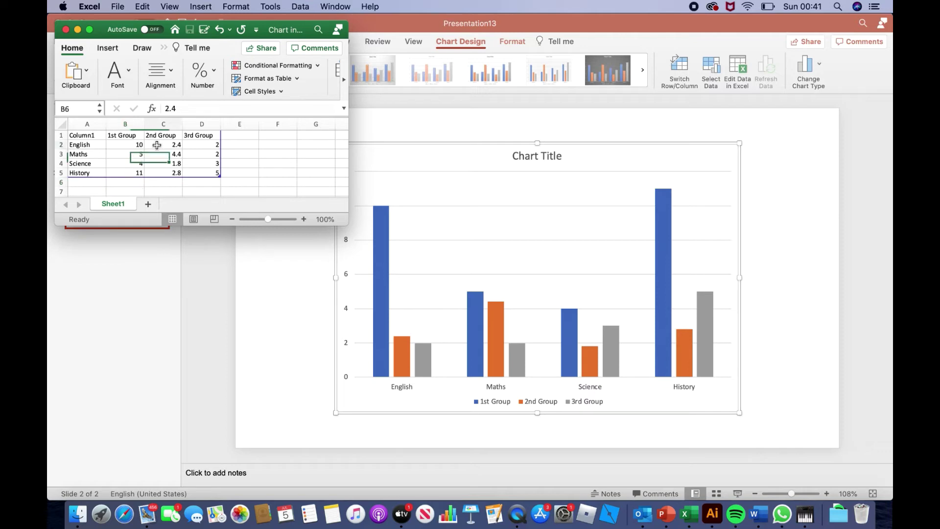
left_click(196, 147)
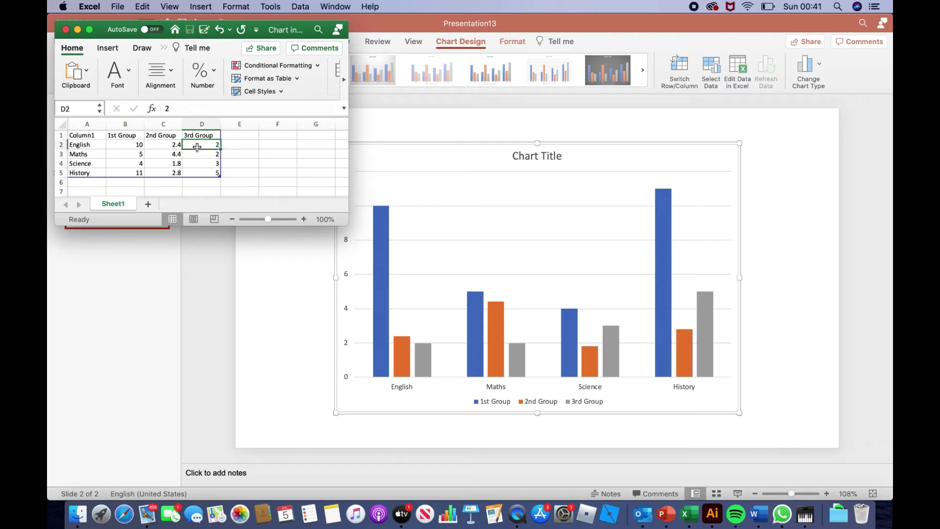
left_click(77, 30)
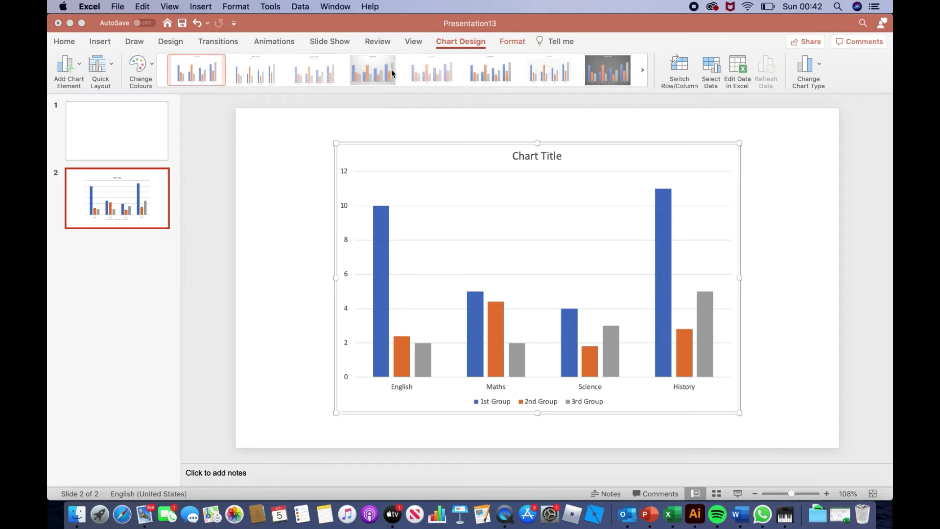
- Try the second, third and fourth preset chart styles, and apply the fifth one with translucent columns and data labels
left_click(250, 74)
left_click(252, 73)
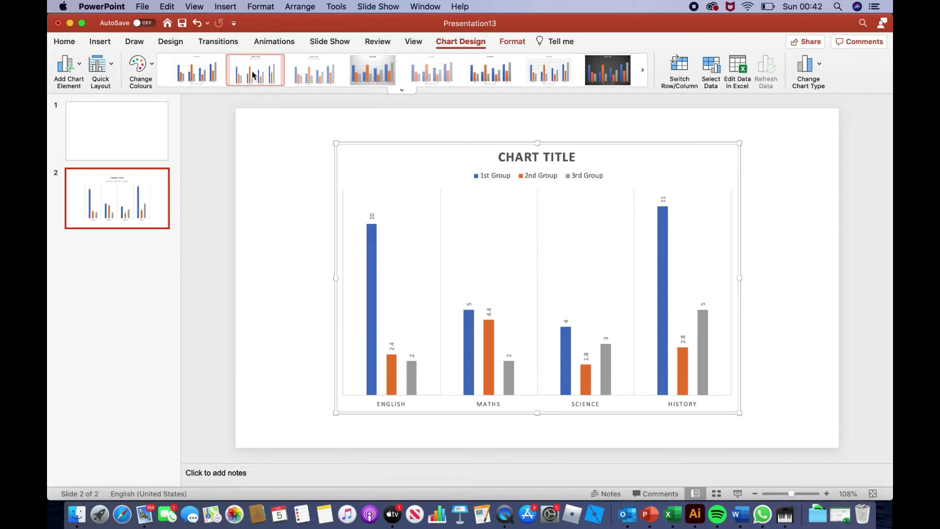
left_click(303, 73)
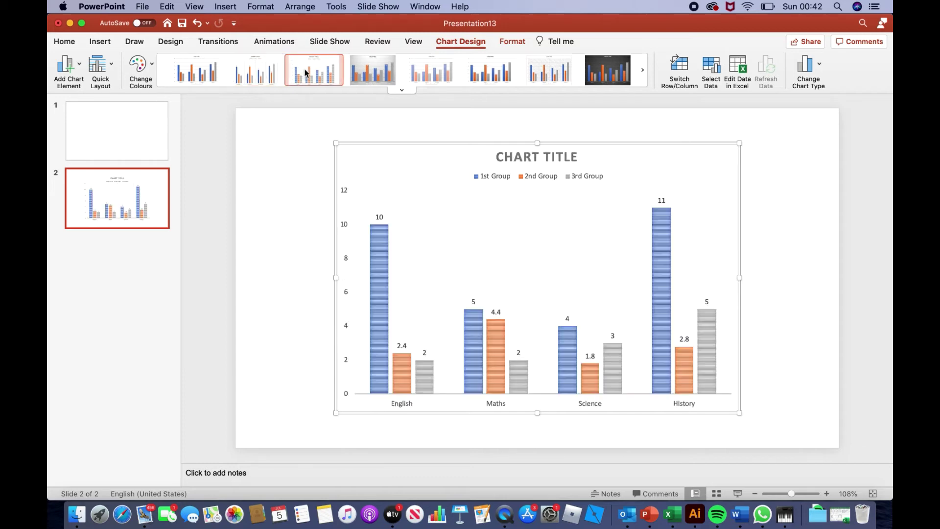
left_click(353, 77)
left_click(454, 67)
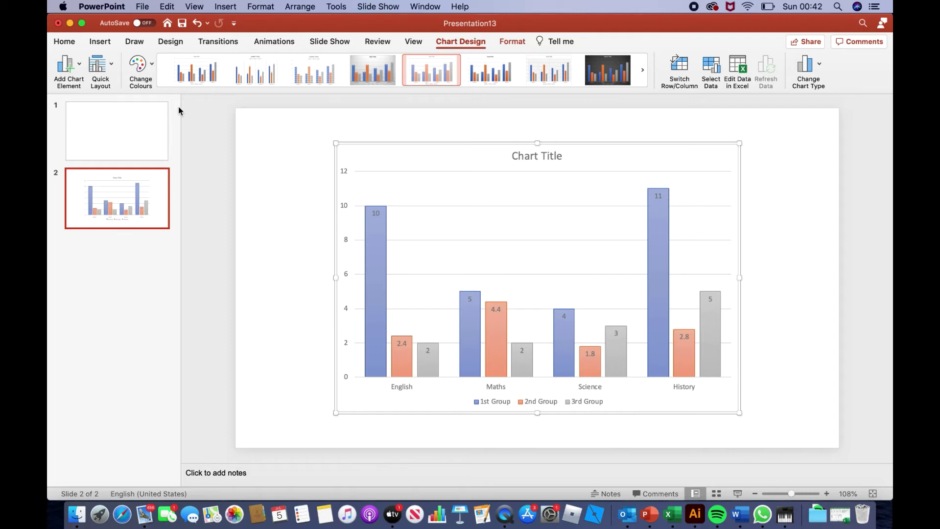
- Recolour the chart with the fourth Colourful palette, which starts with green, blue and yellow, and deselect the chart
left_click(139, 64)
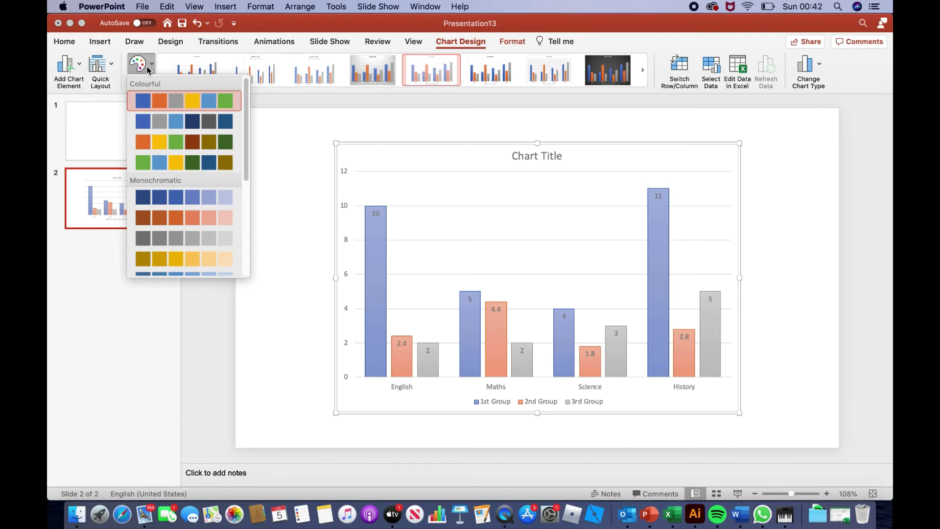
left_click(150, 161)
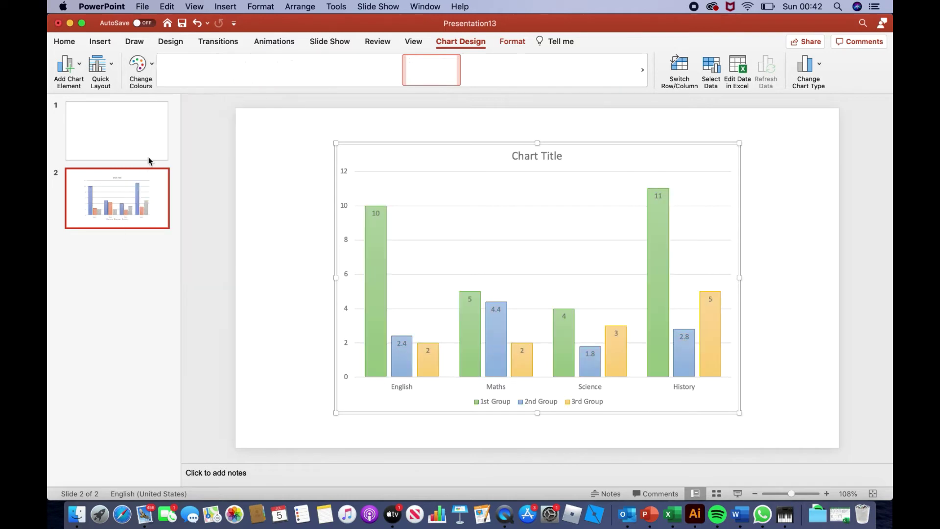
left_click(299, 196)
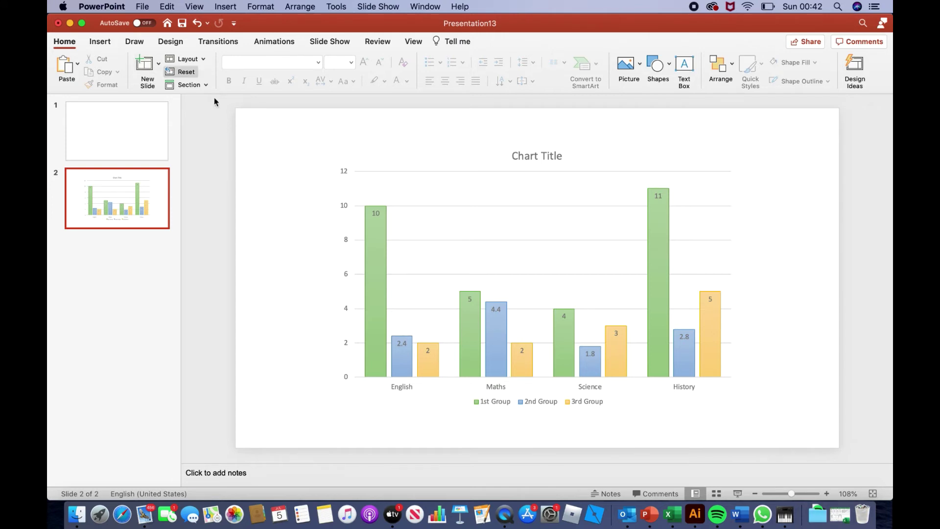
- Reapply the first preset style to the chart and recolour it with the third Colourful palette of orange, yellow and green
left_click(338, 173)
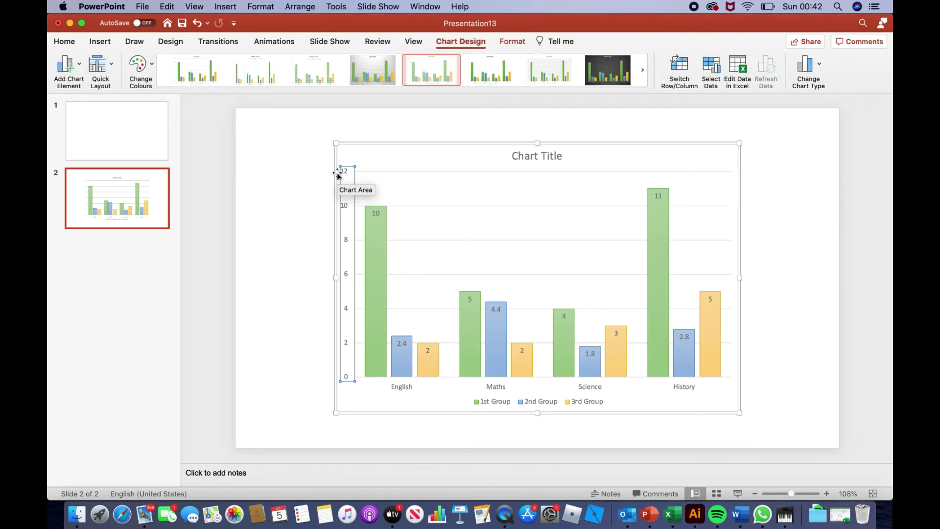
left_click(196, 70)
left_click(146, 65)
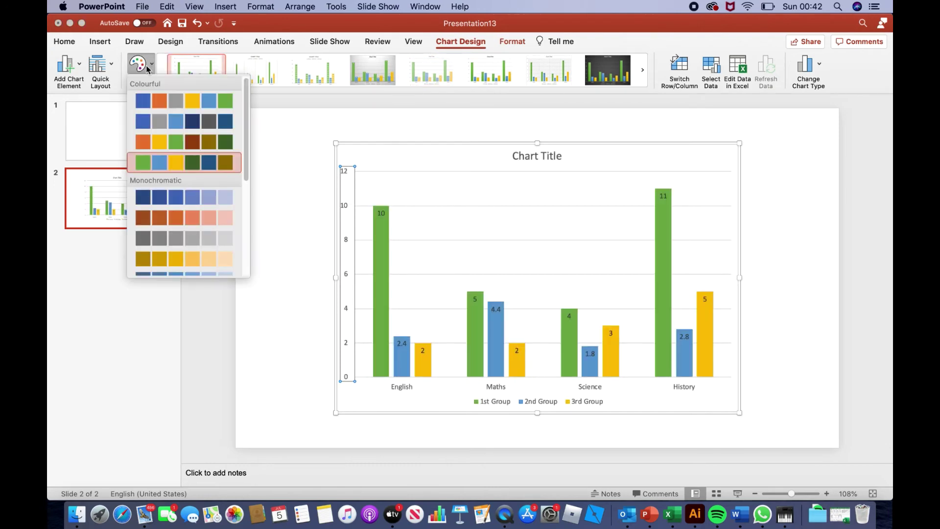
left_click(155, 139)
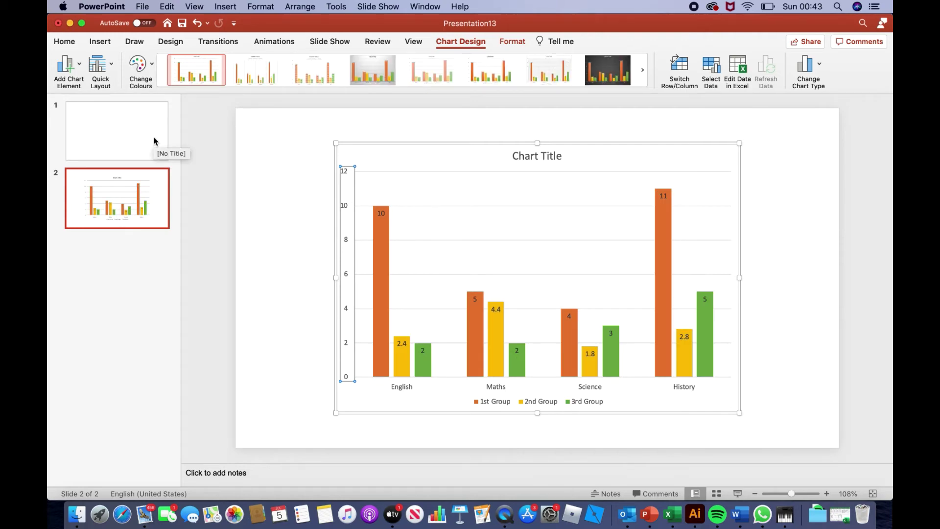
- Recolour the chart with Monochromatic Palette 1 and switch its rows and columns so the groups form the categories
left_click(144, 68)
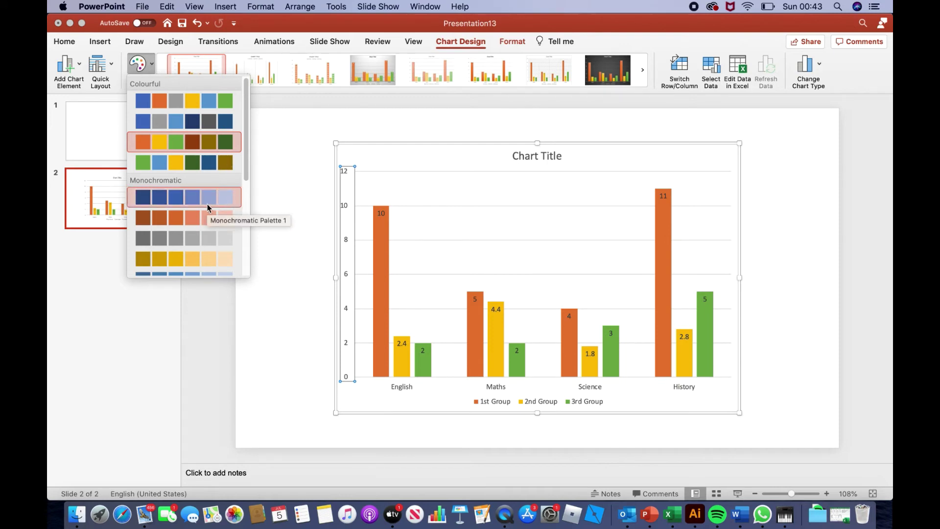
left_click(193, 199)
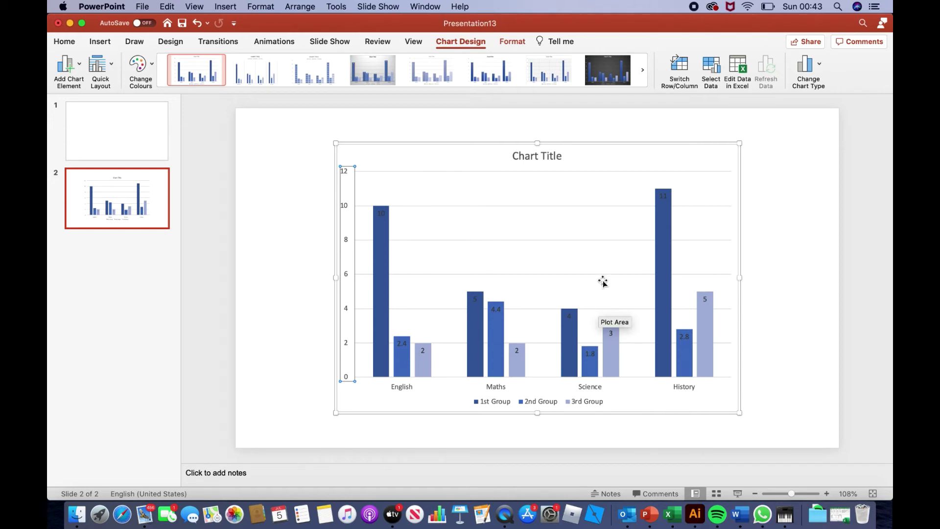
left_click(675, 70)
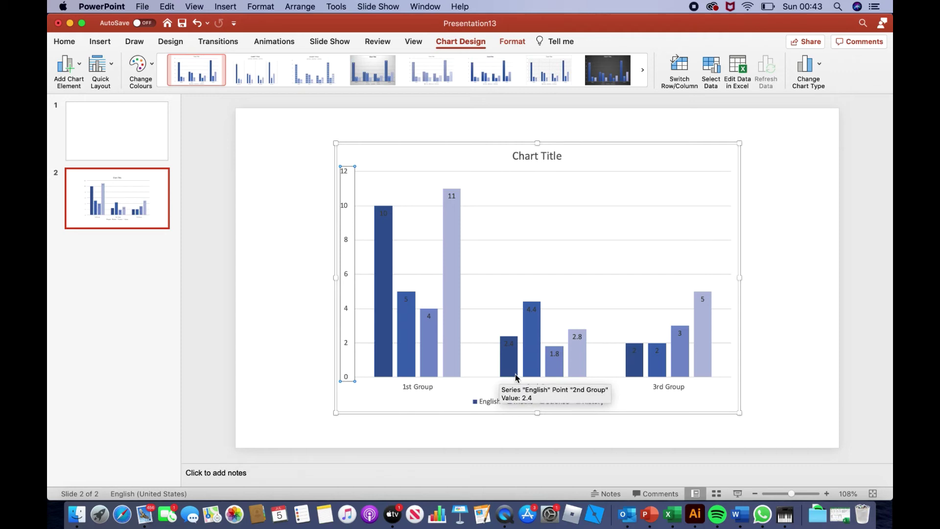
mouse_move(639, 390)
left_mouse_down()
mouse_move(610, 390)
mouse_move(635, 392)
left_mouse_up()
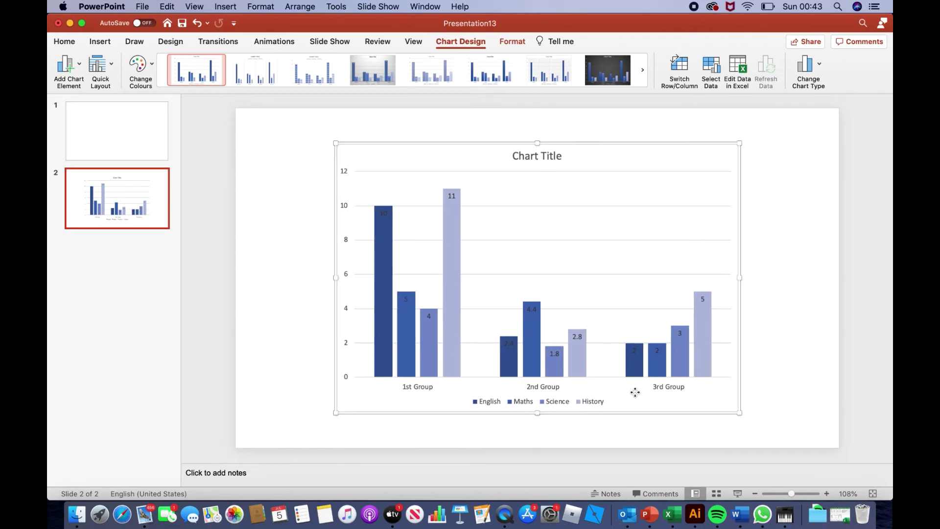